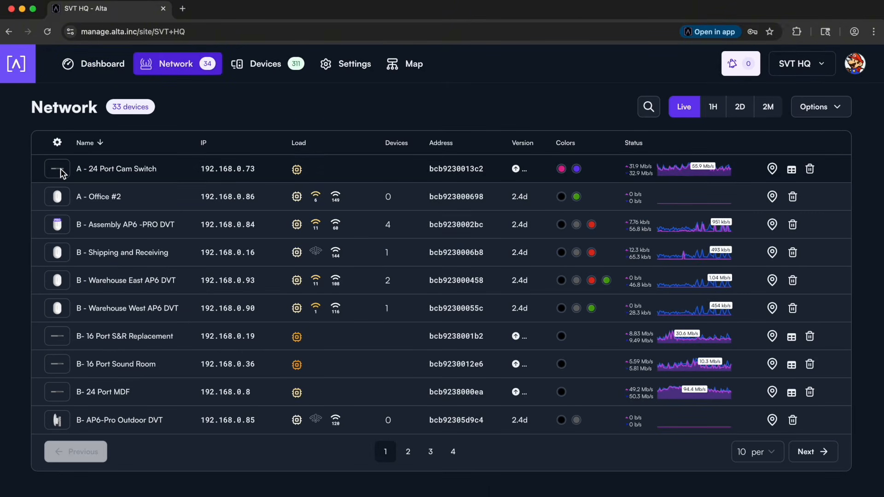
# - Open port 1 of the A - 24 Port Cam Switch and its Purple group's settings, arranging the panels side by side
pyautogui.click(58, 170)
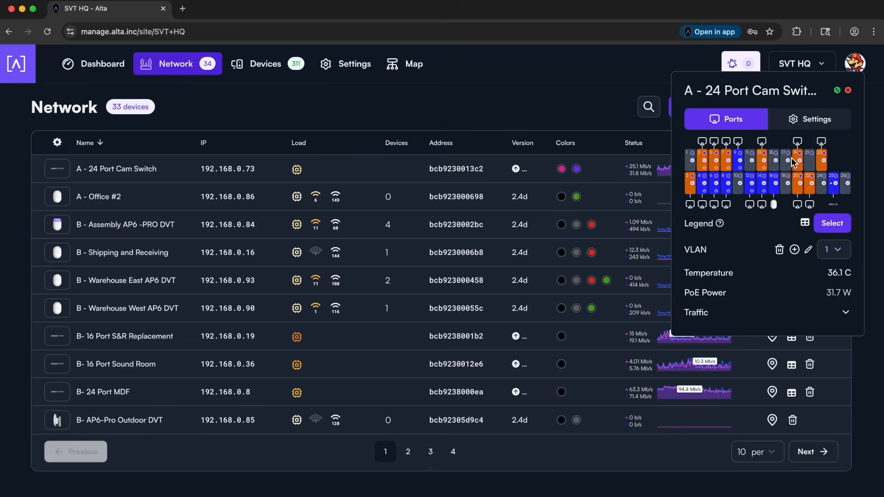
pyautogui.moveTo(717, 161)
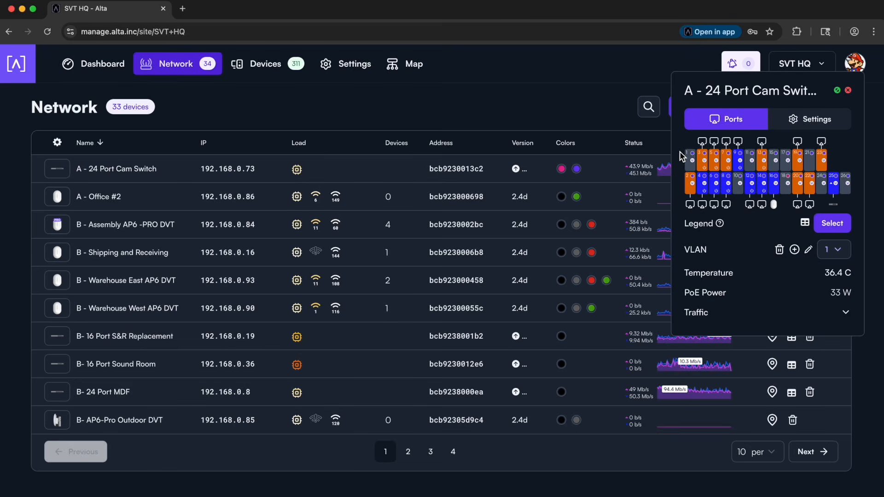
pyautogui.click(696, 159)
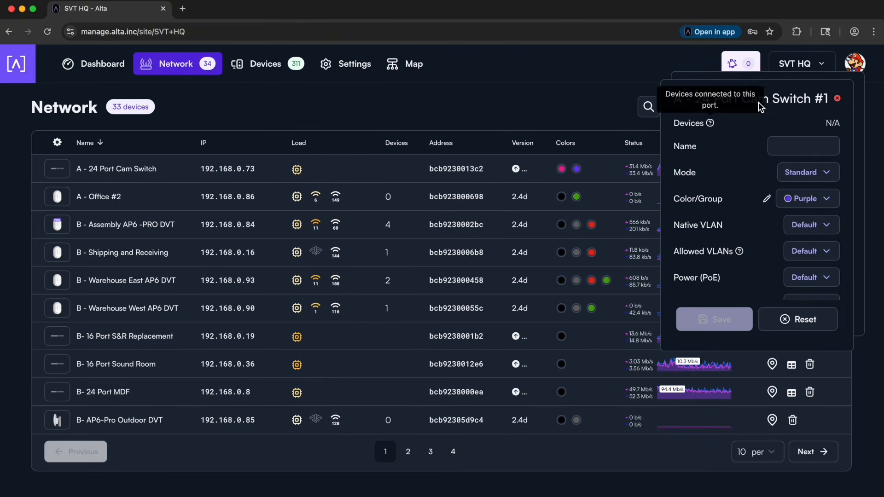
pyautogui.moveTo(806, 99); pyautogui.dragTo(622, 97)
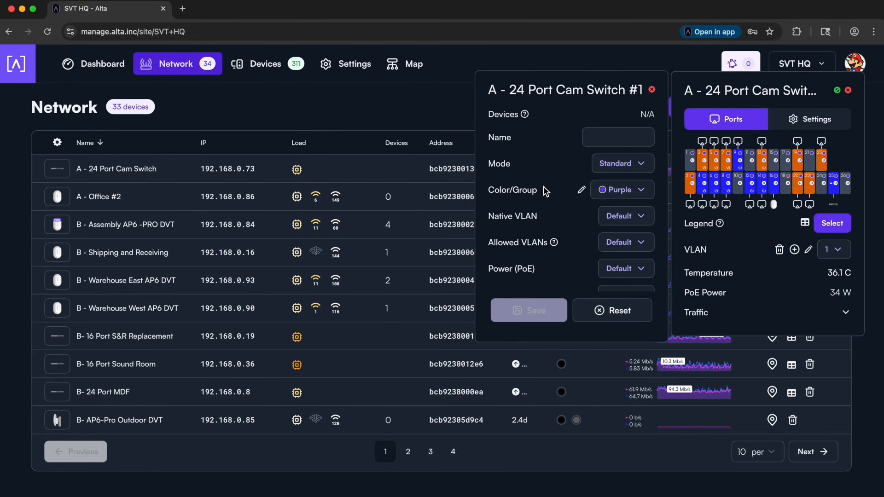
pyautogui.click(582, 190)
pyautogui.moveTo(778, 157); pyautogui.dragTo(419, 89)
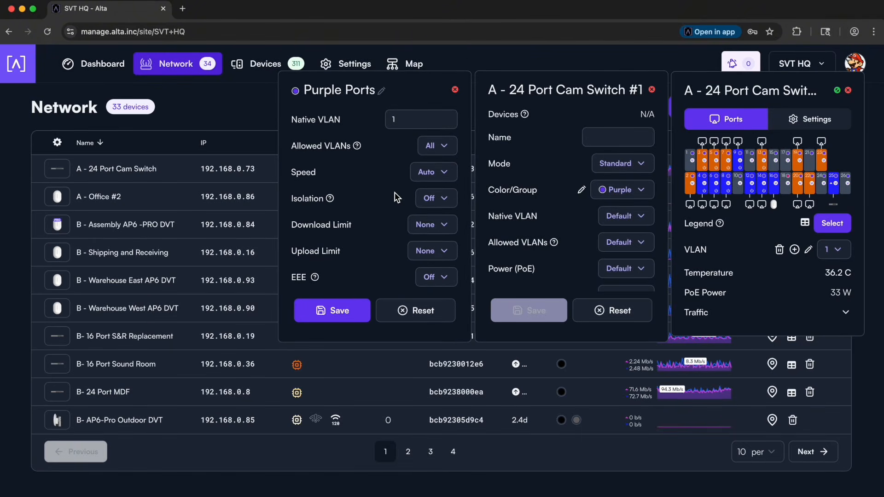
# - Check the available QoS profiles for the Purple Ports group and set its QoS priority to 1
pyautogui.scroll(-5, 394, 198)
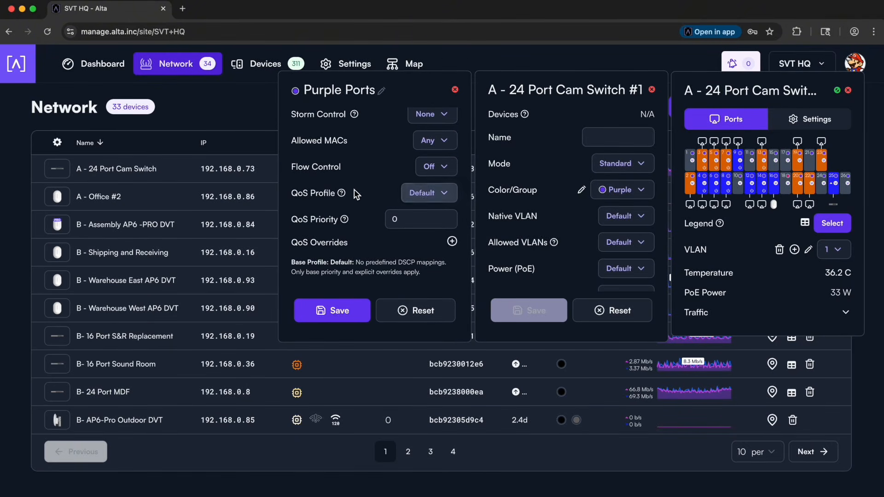
pyautogui.click(421, 193)
pyautogui.scroll(2, 419, 184)
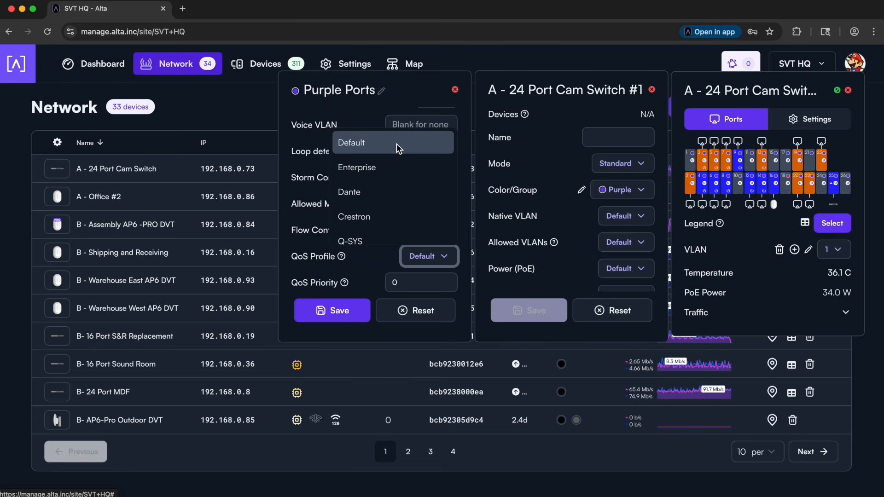
pyautogui.click(319, 144)
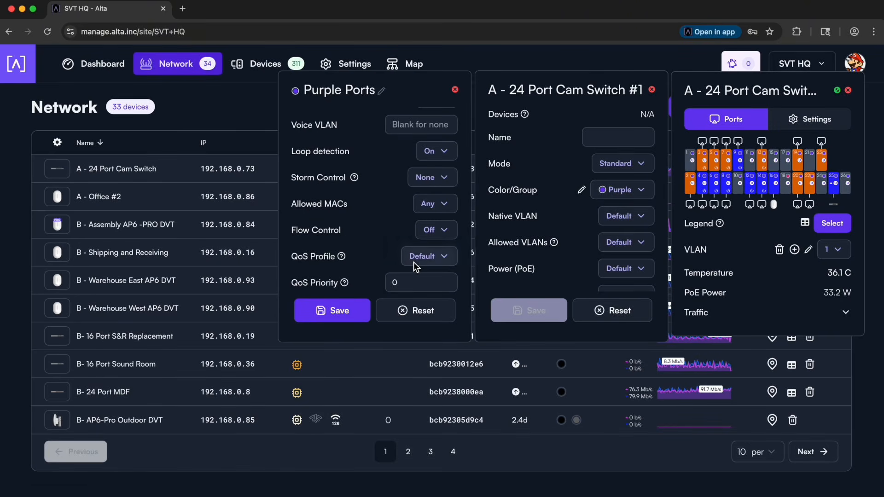
pyautogui.scroll(-2, 386, 256)
pyautogui.scroll(1, 387, 256)
pyautogui.doubleClick(406, 220)
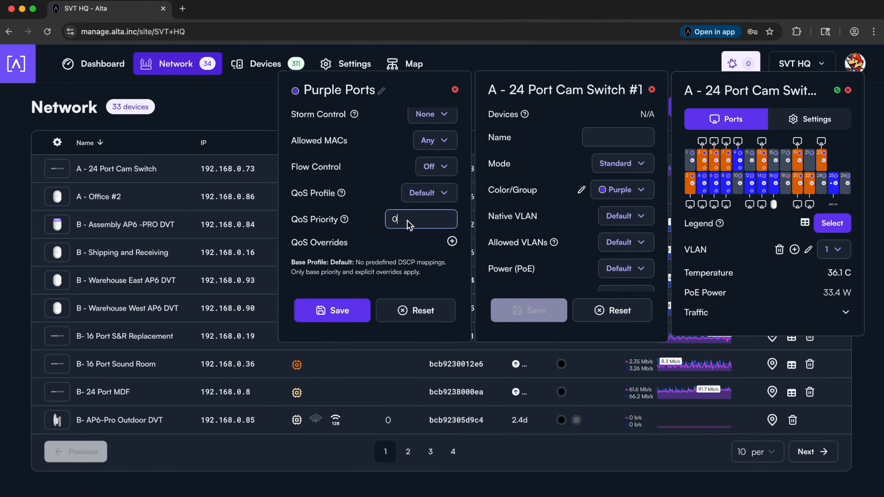
pyautogui.write('1')
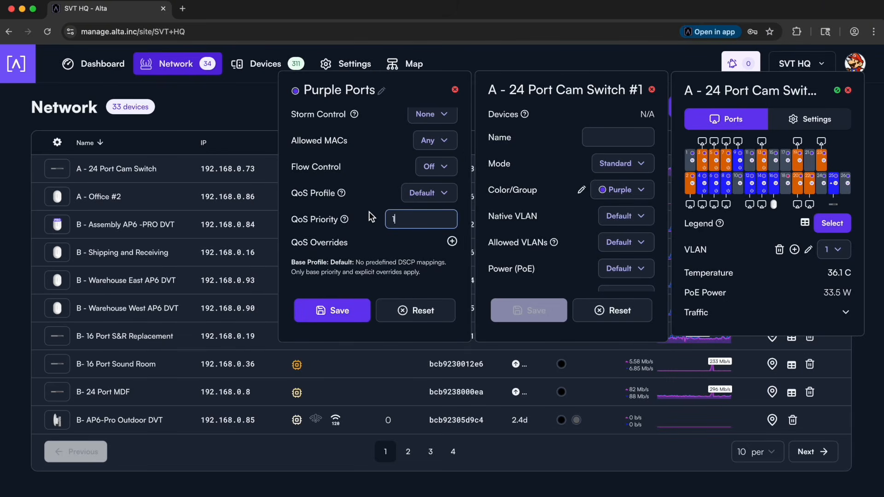
# - Set the QoS profile of the Purple Ports group to Enterprise
pyautogui.click(419, 193)
pyautogui.scroll(3, 383, 151)
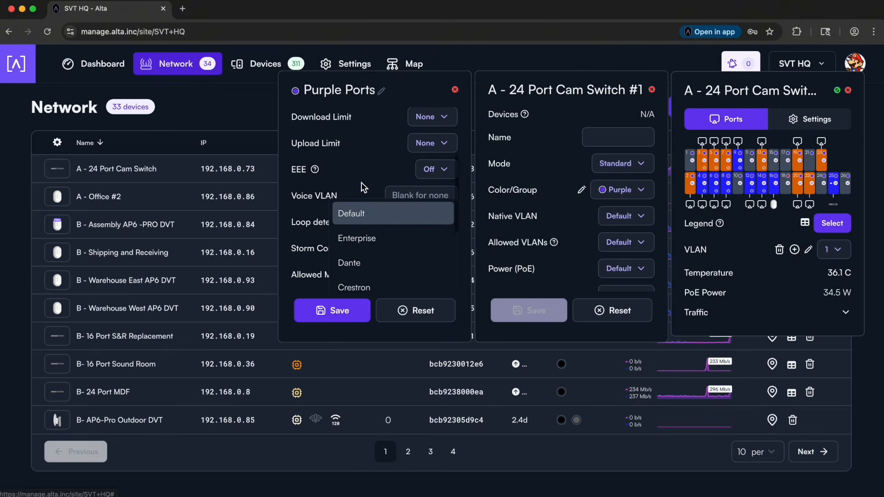
pyautogui.scroll(-2, 364, 187)
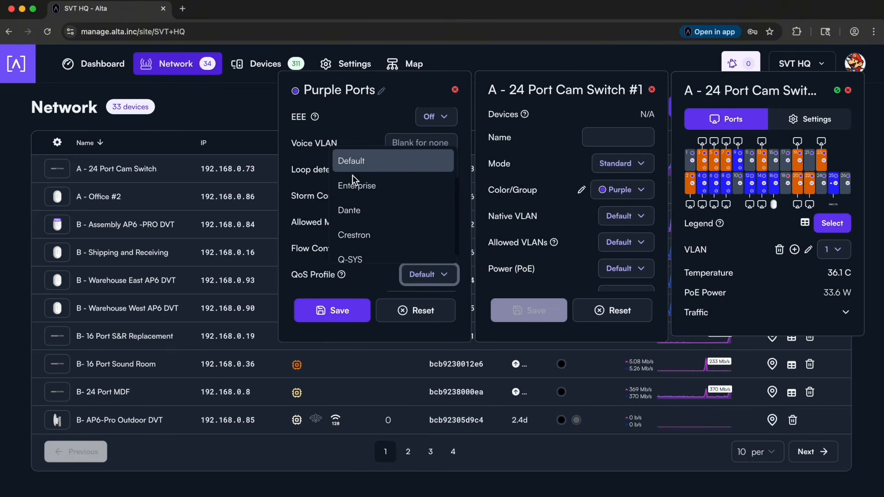
pyautogui.click(382, 186)
pyautogui.scroll(-3, 363, 210)
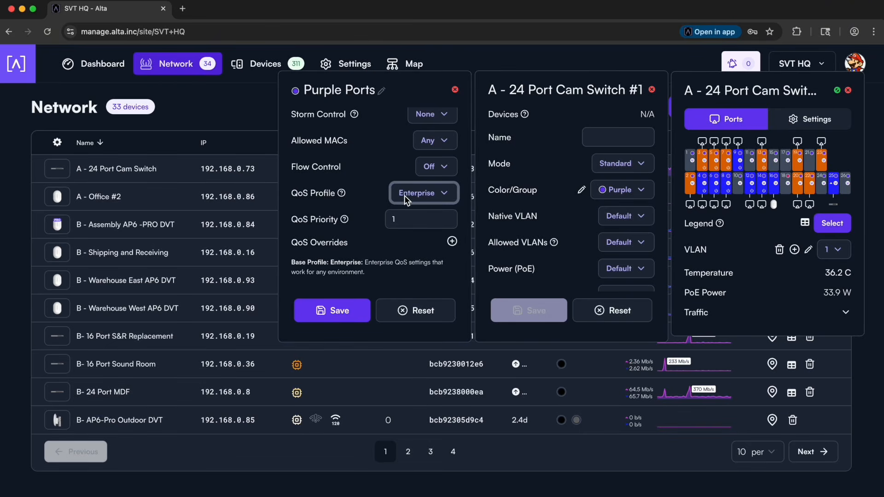
# - Set the QoS priority of the Purple Ports group to 0
pyautogui.click(405, 215)
pyautogui.press('BackSpace')
pyautogui.write('0')
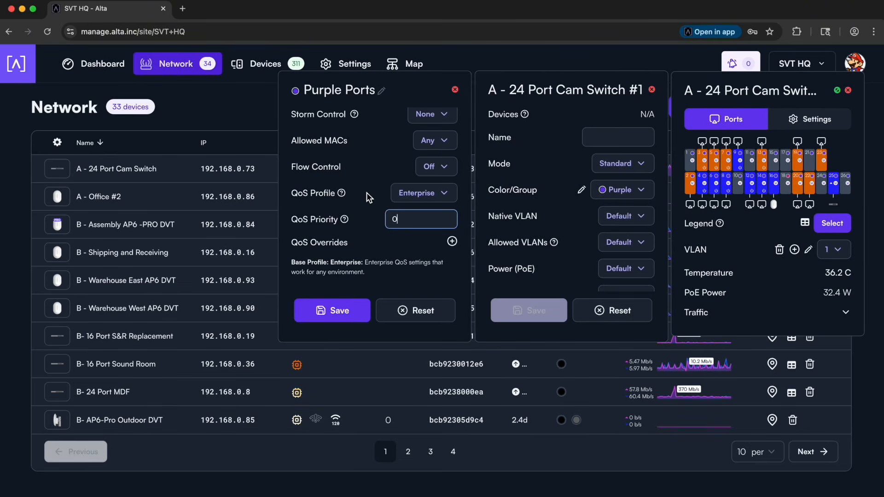
# - Set the QoS profile of the Purple Ports group to Dante
pyautogui.click(419, 192)
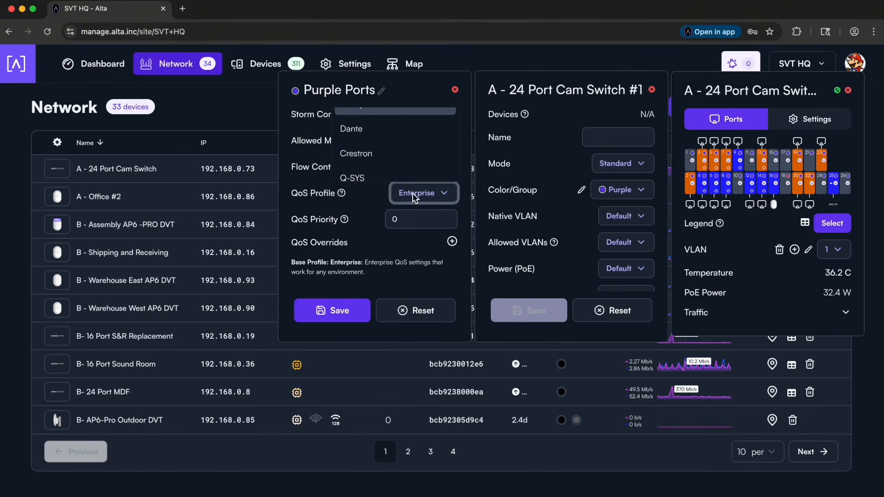
pyautogui.scroll(1, 407, 163)
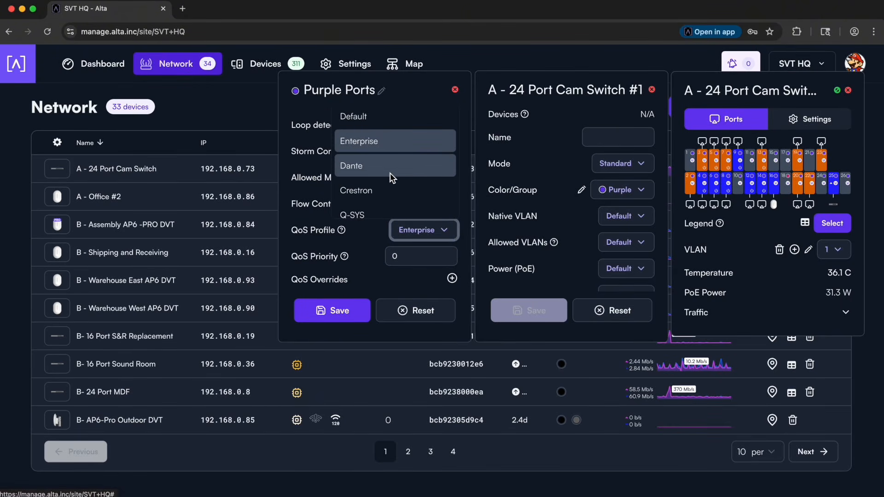
pyautogui.scroll(-1, 401, 178)
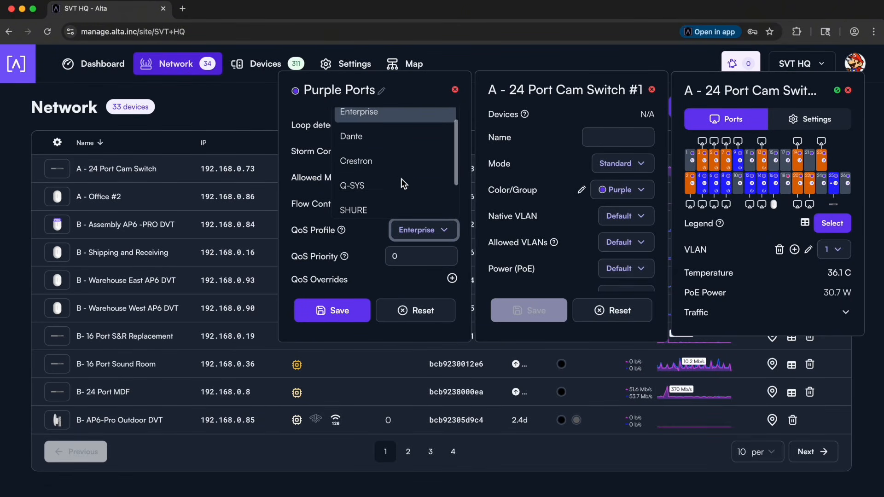
pyautogui.click(402, 146)
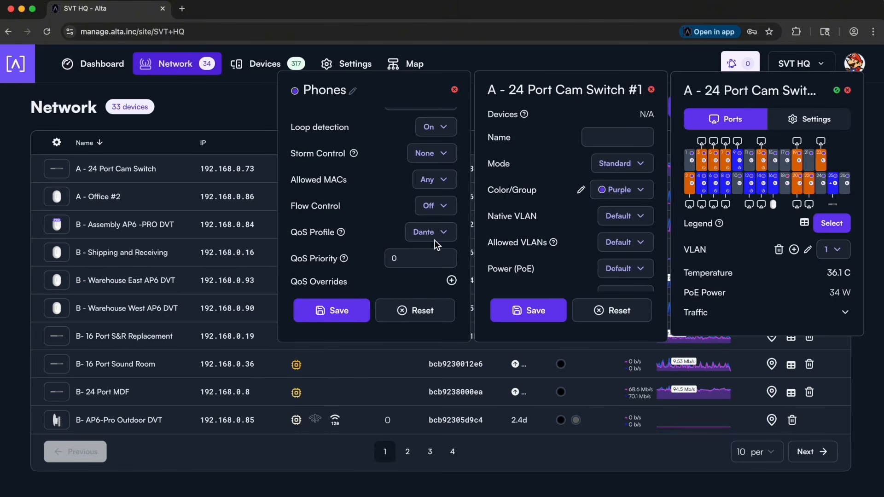
# - Browse the QoS profiles, switch the purple port group to Enterprise and return it to Dante
pyautogui.click(434, 234)
pyautogui.scroll(4, 417, 193)
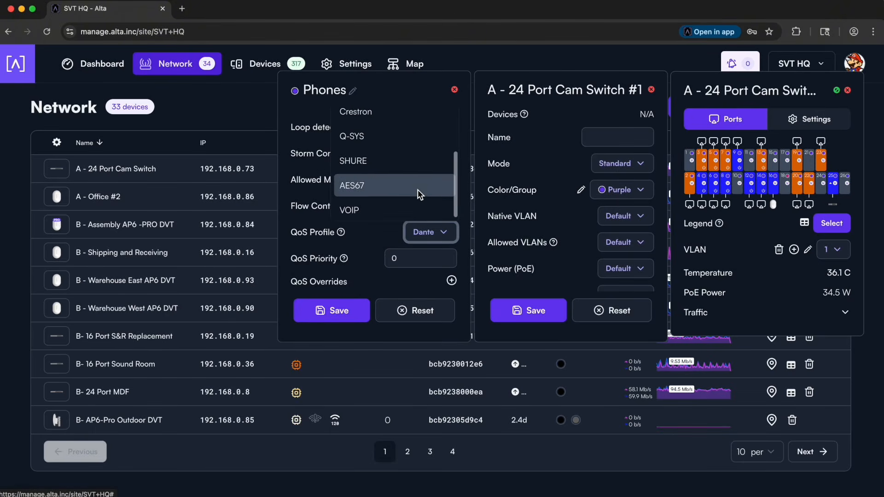
pyautogui.scroll(1, 418, 190)
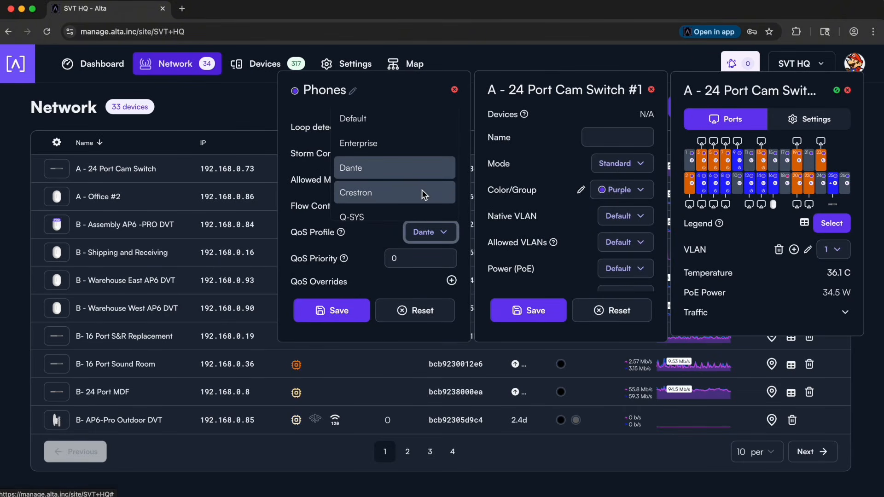
pyautogui.click(404, 144)
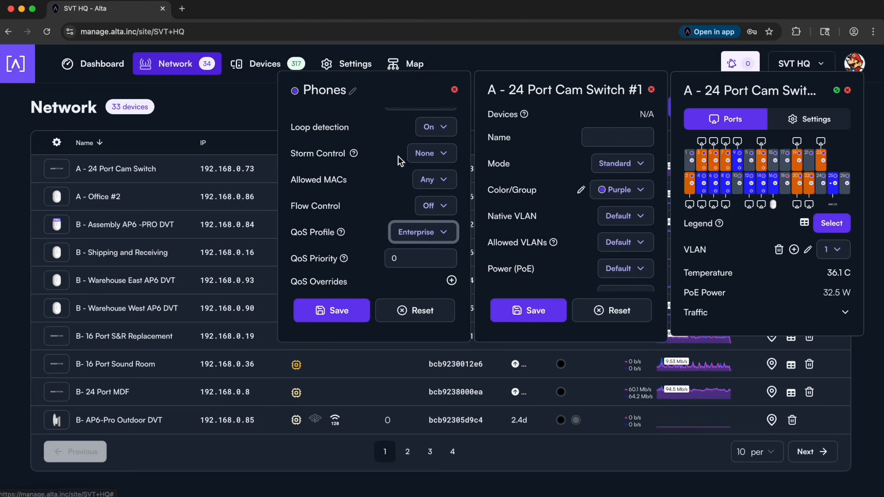
pyautogui.click(418, 232)
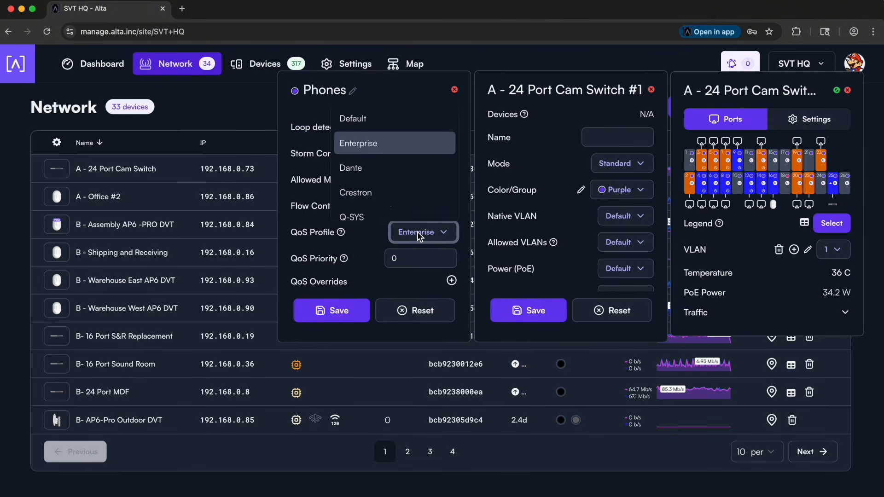
pyautogui.click(395, 169)
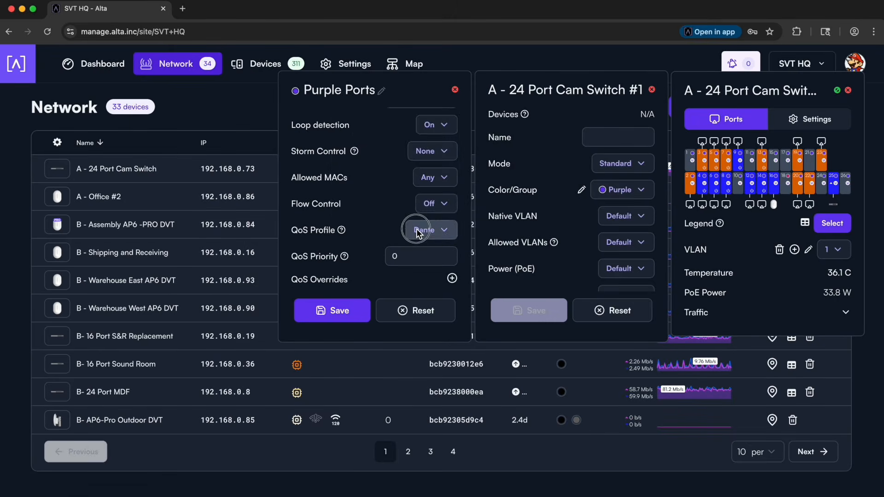
# - Set the QoS profile of the Purple Ports group to VOIP
pyautogui.click(428, 231)
pyautogui.scroll(-3, 399, 205)
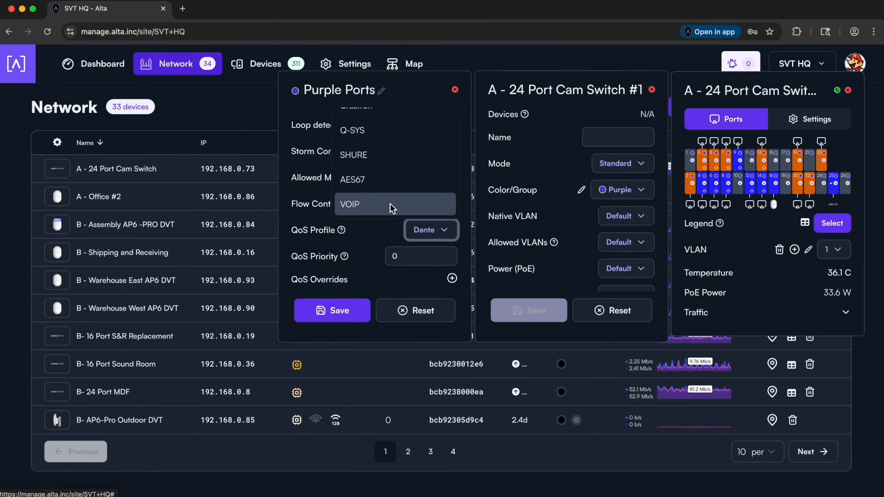
pyautogui.click(390, 204)
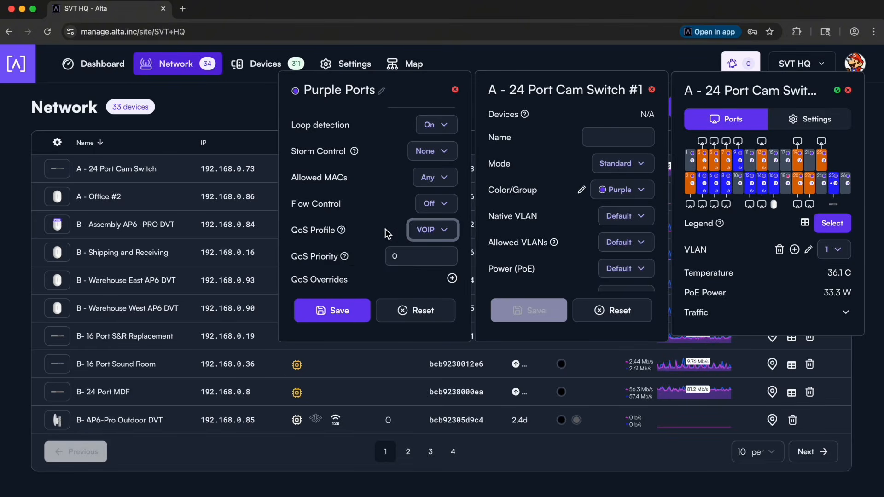
pyautogui.moveTo(343, 232)
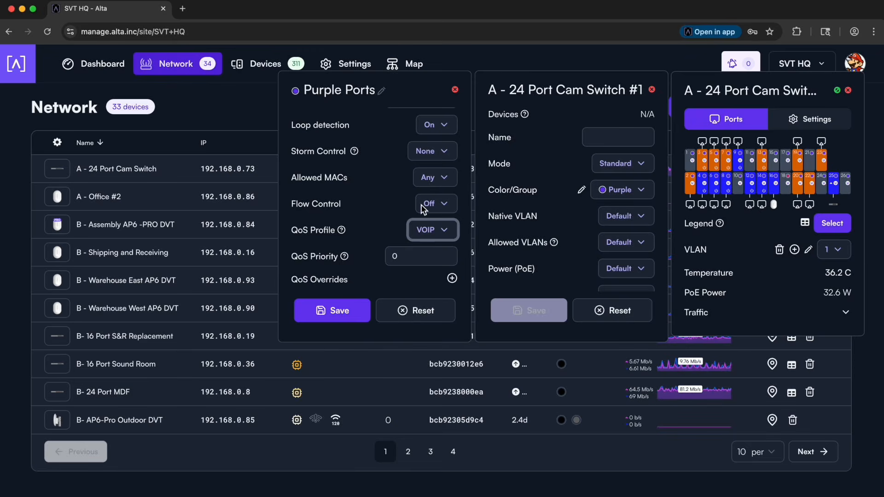
# - Rename the Purple Ports group as Phones
pyautogui.click(338, 92)
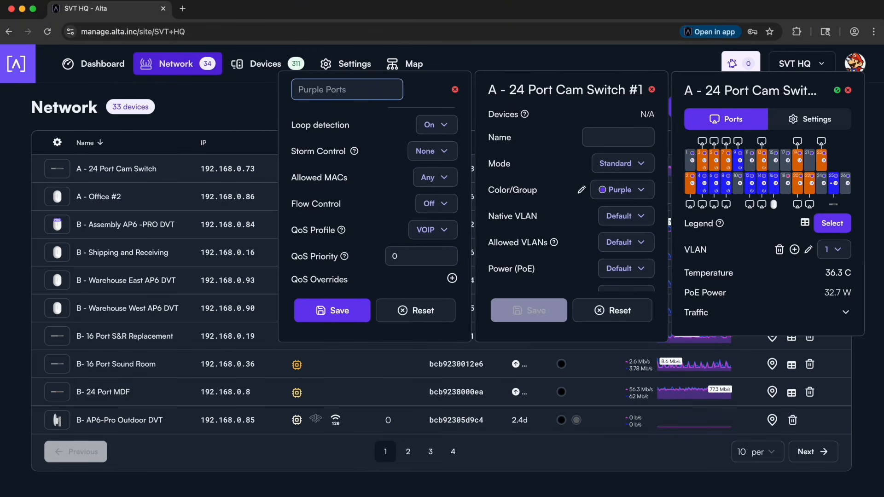
pyautogui.write('Phones')
pyautogui.press('Return')
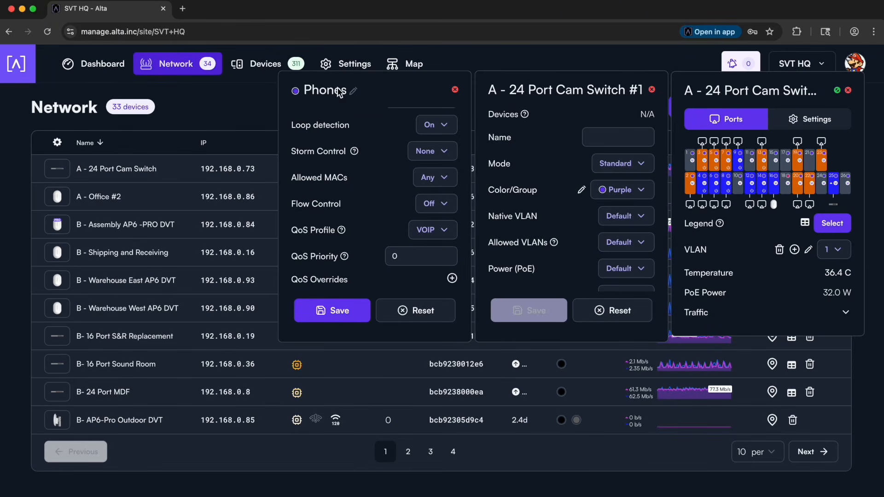
pyautogui.click(433, 230)
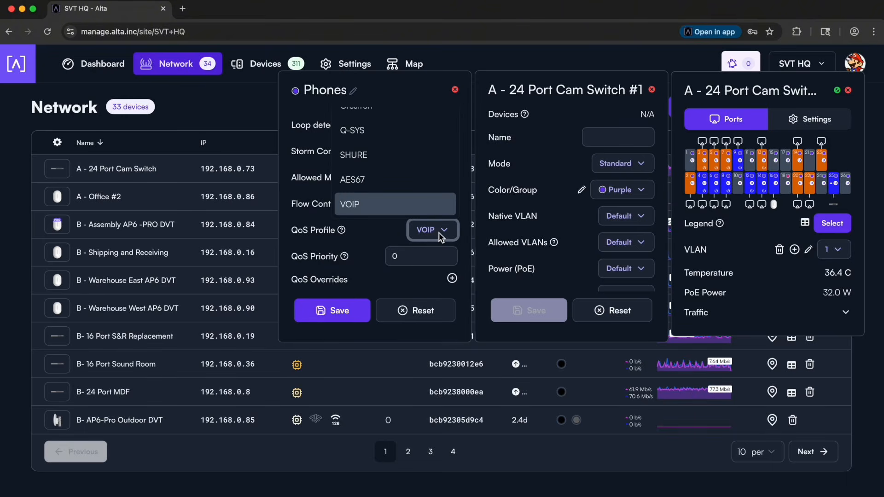
pyautogui.click(392, 230)
pyautogui.moveTo(342, 230)
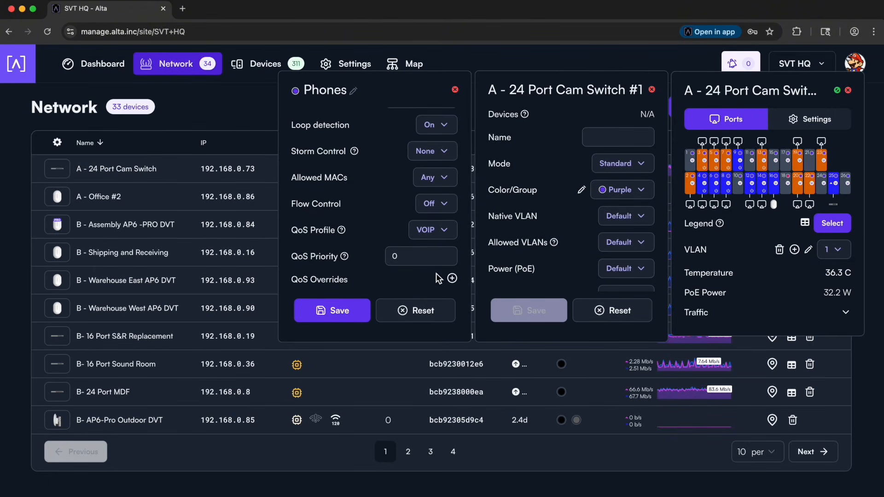
# - Add a QoS override to the Phones group for DSCP value 46 with priority +1
pyautogui.click(452, 279)
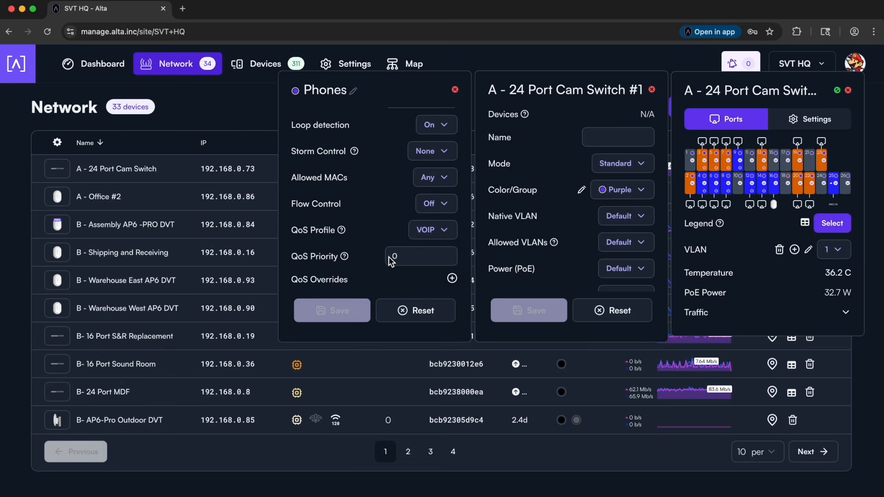
pyautogui.click(321, 275)
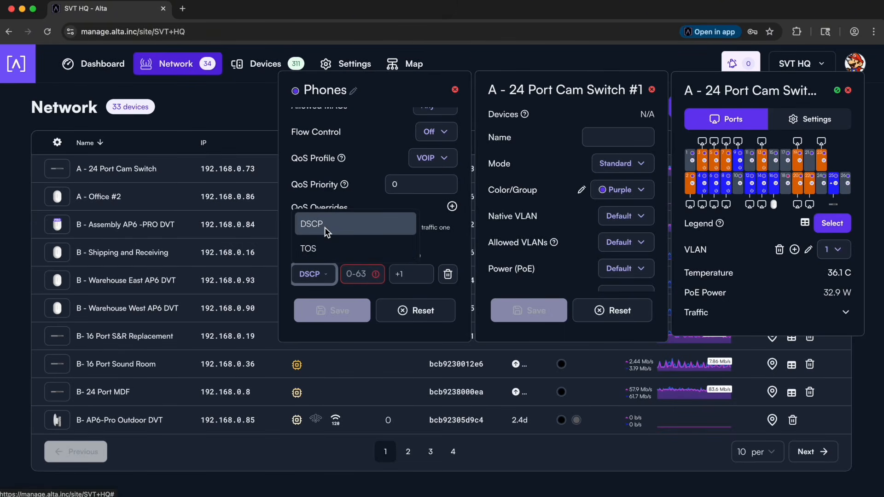
pyautogui.click(358, 276)
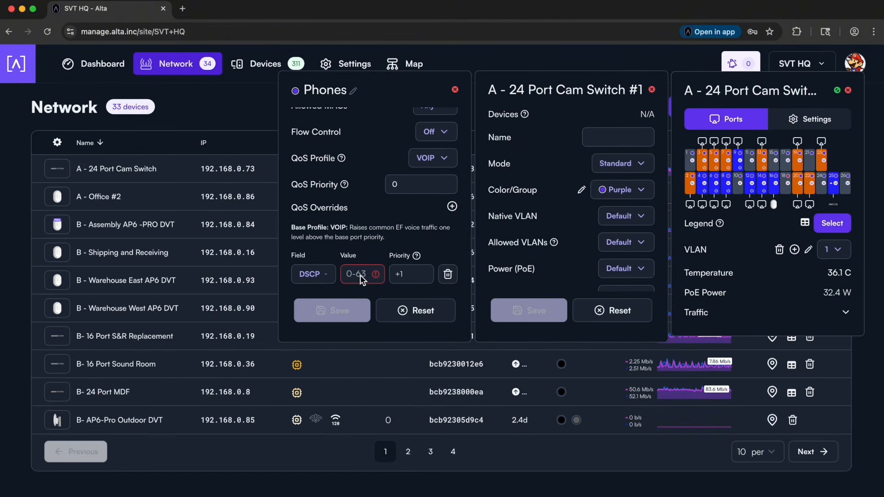
pyautogui.write('46')
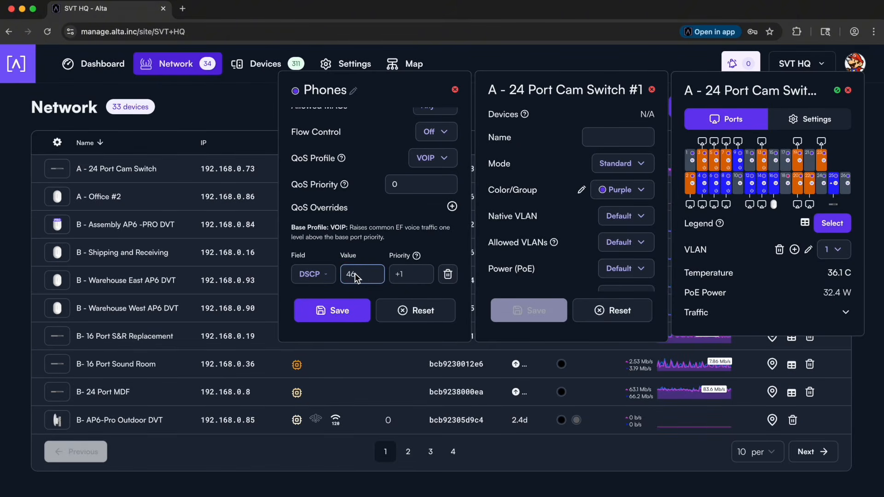
pyautogui.click(406, 274)
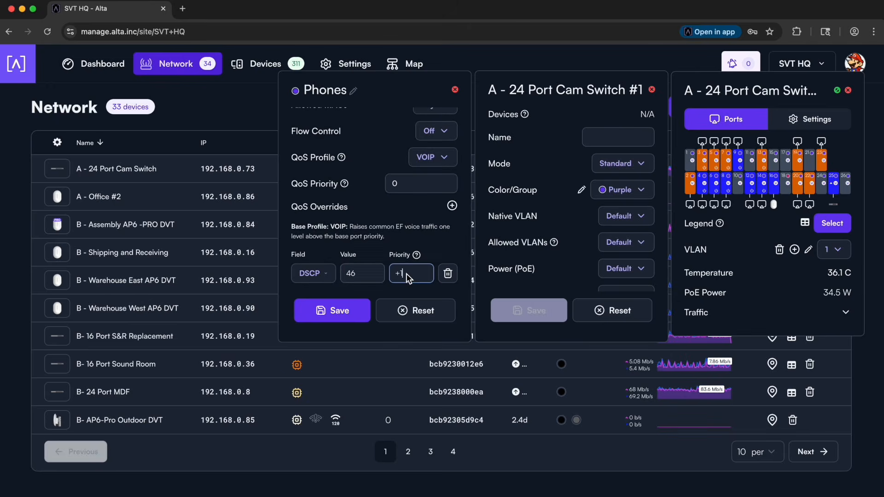
pyautogui.write('+1')
# - Set the QoS priority of the Phones group to 3
pyautogui.click(404, 186)
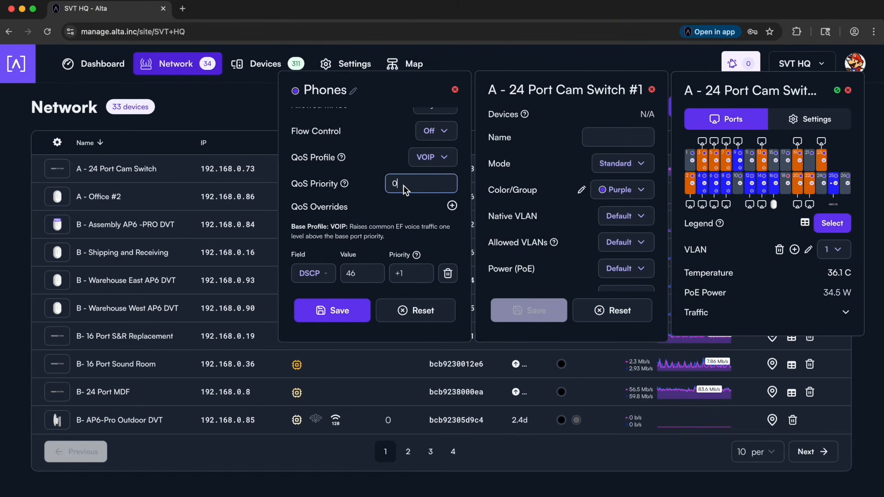
pyautogui.write('3')
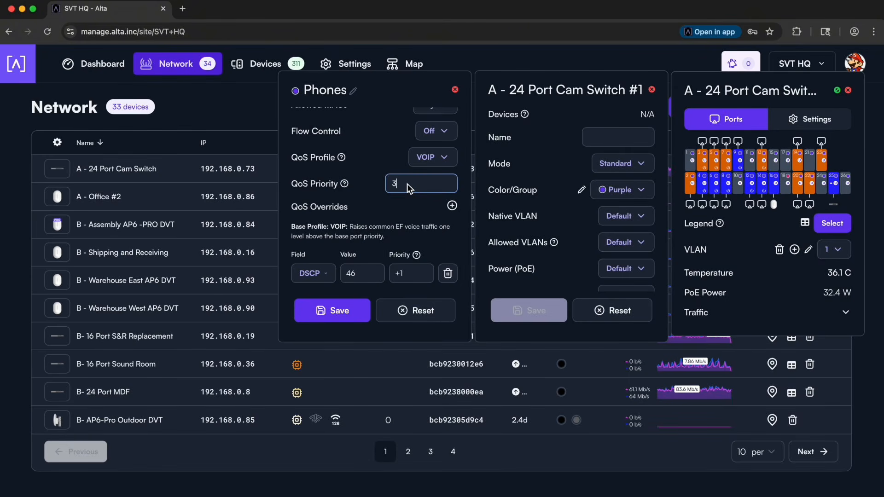
pyautogui.click(373, 273)
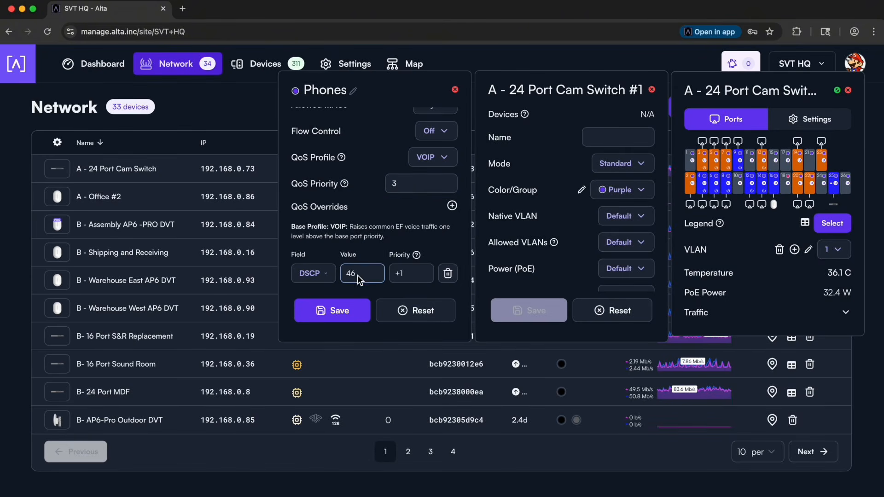
pyautogui.click(414, 275)
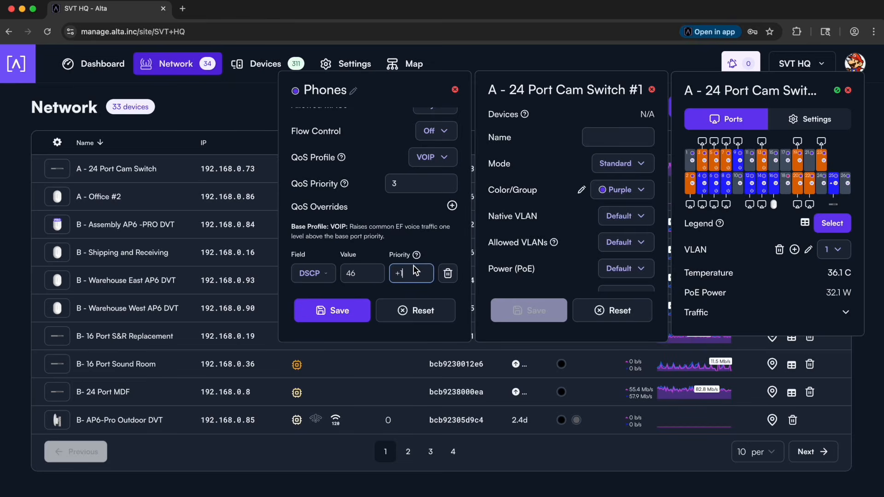
# - Set the QoS profile of port #1 on the 24 Port Cam Switch to None and its QoS priority to 5
pyautogui.click(554, 166)
pyautogui.scroll(-5, 581, 232)
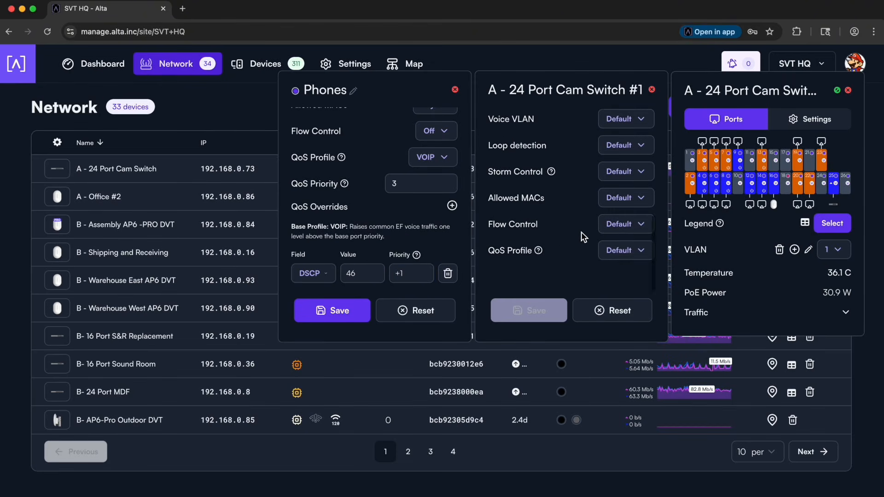
pyautogui.click(616, 273)
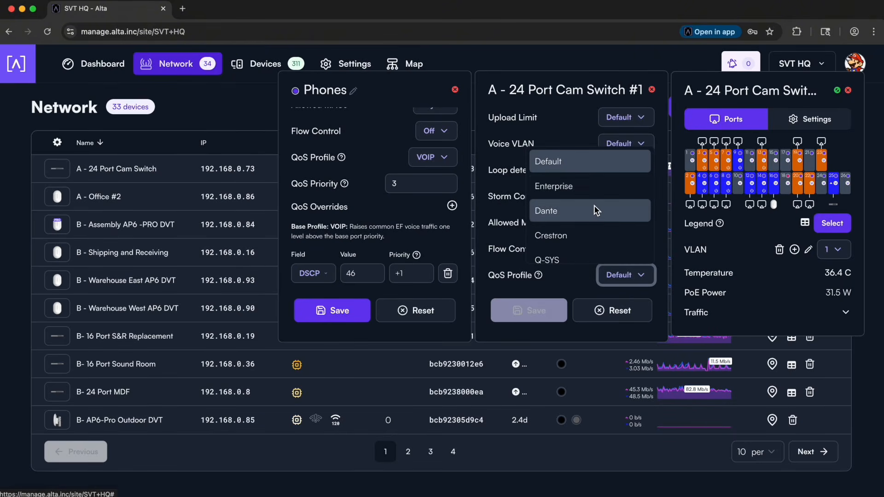
pyautogui.scroll(-4, 590, 216)
pyautogui.scroll(-2, 606, 215)
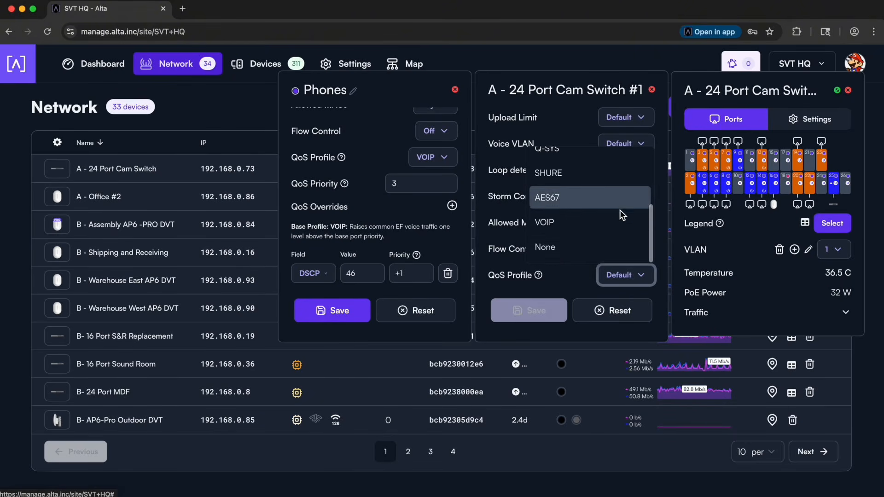
pyautogui.click(577, 251)
pyautogui.scroll(-2, 570, 260)
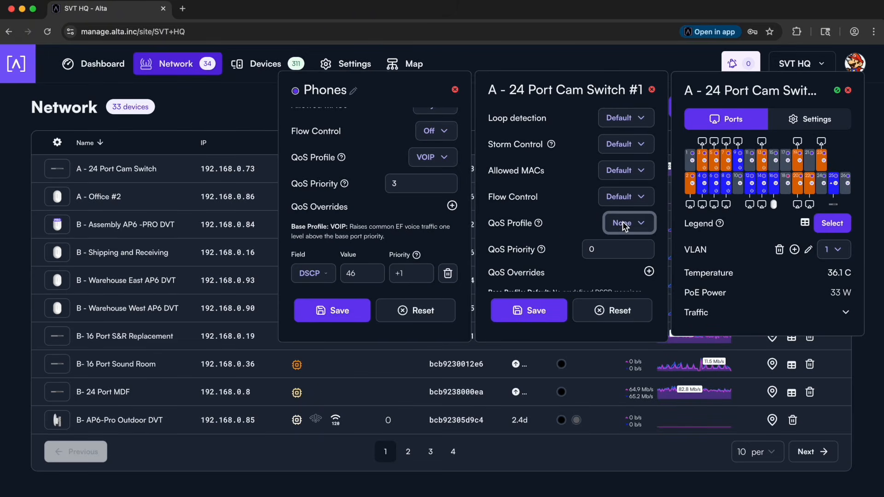
pyautogui.scroll(-2, 635, 222)
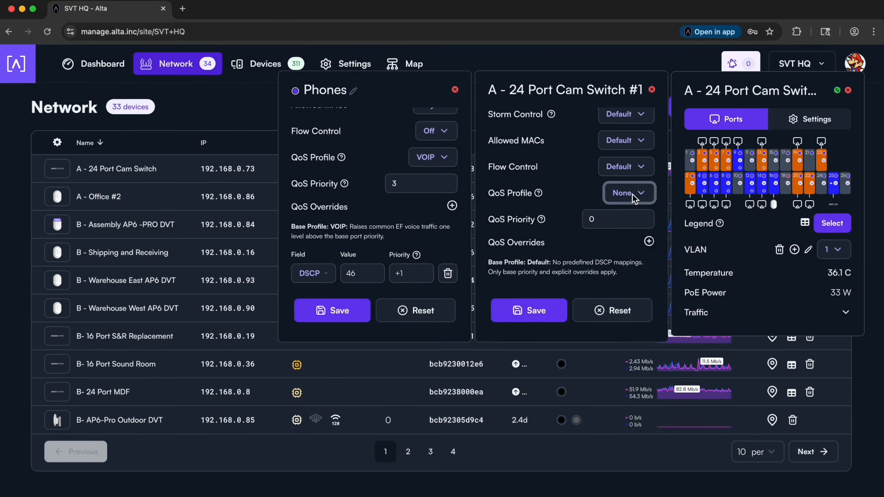
pyautogui.doubleClick(604, 220)
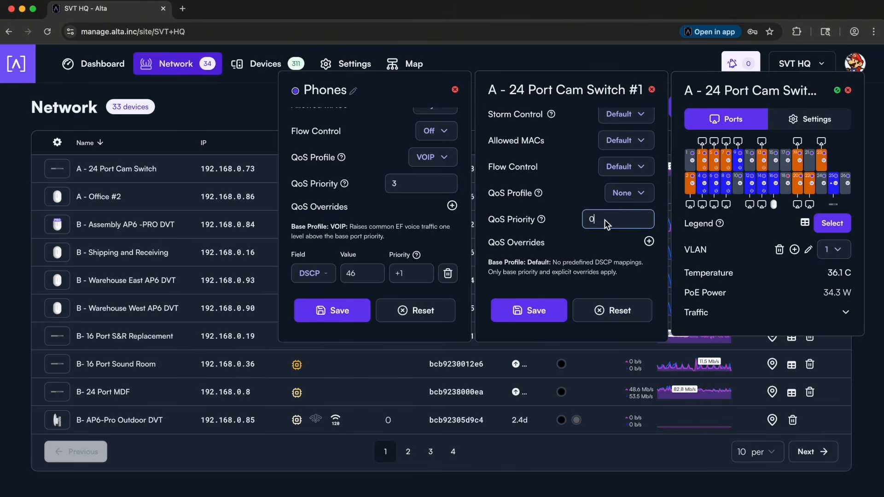
pyautogui.write('5')
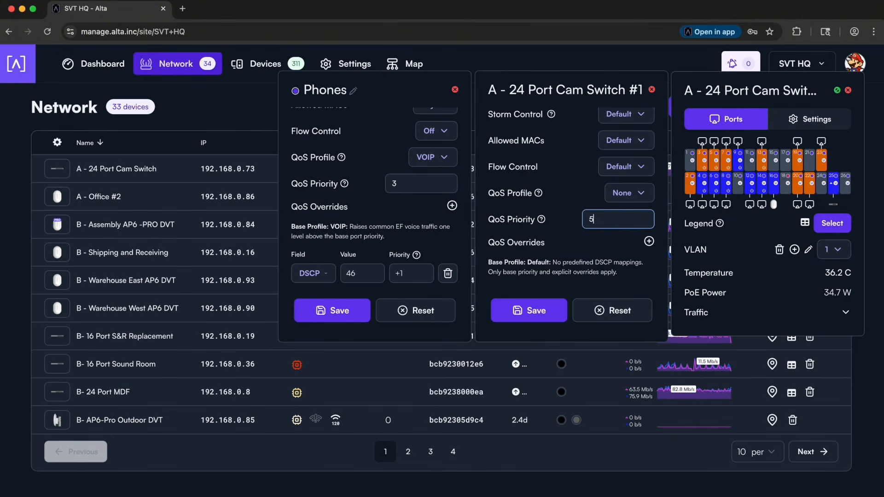
# - Add a QoS override to port #1 for DSCP value 63 with priority +2
pyautogui.click(649, 241)
pyautogui.scroll(-2, 561, 240)
pyautogui.click(555, 274)
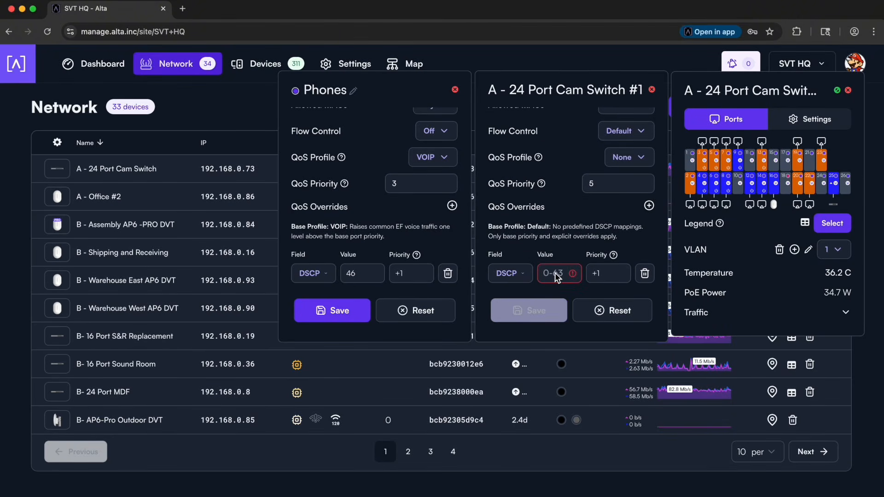
pyautogui.write('63')
pyautogui.click(605, 274)
pyautogui.press('BackSpace')
pyautogui.write('2')
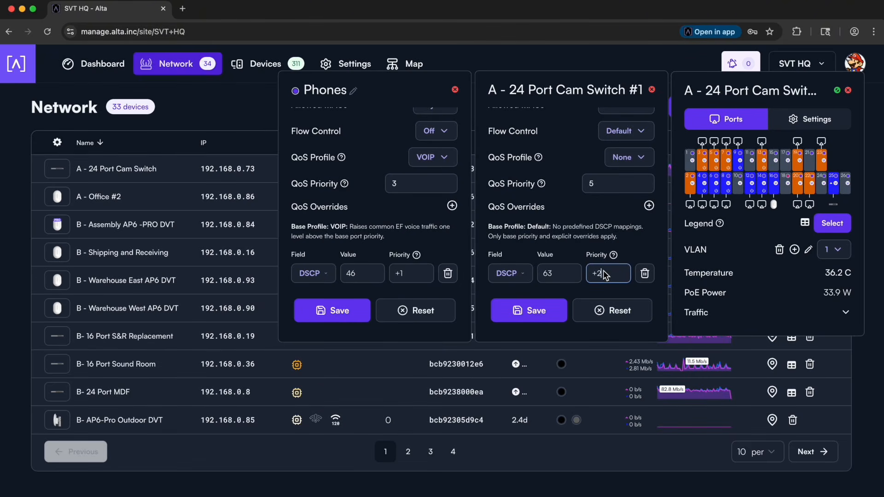
pyautogui.moveTo(615, 257)
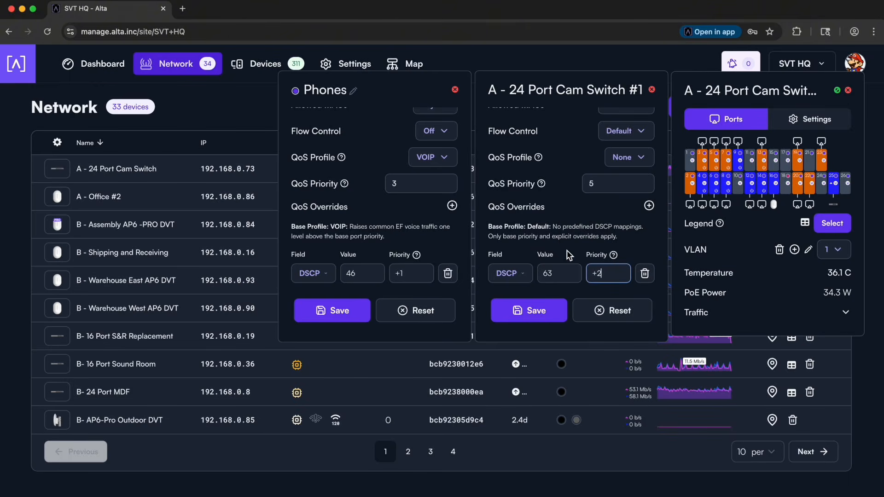
pyautogui.moveTo(545, 176)
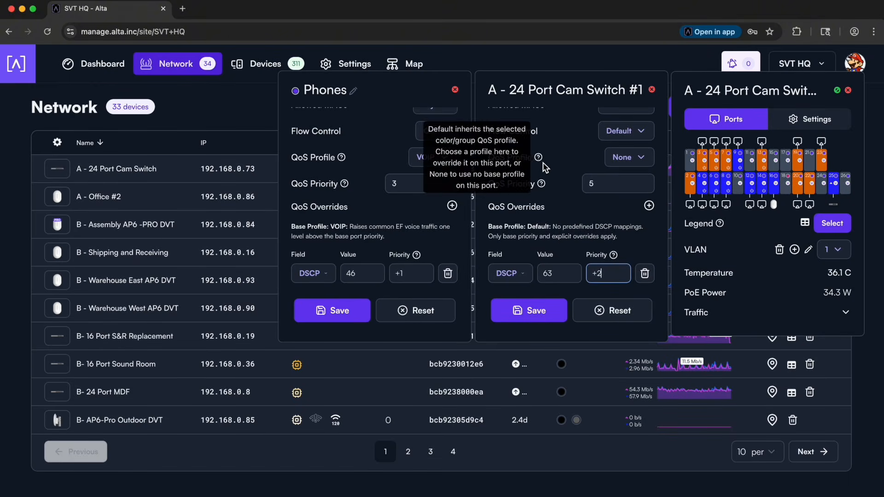
pyautogui.scroll(2, 582, 180)
pyautogui.scroll(-1, 582, 180)
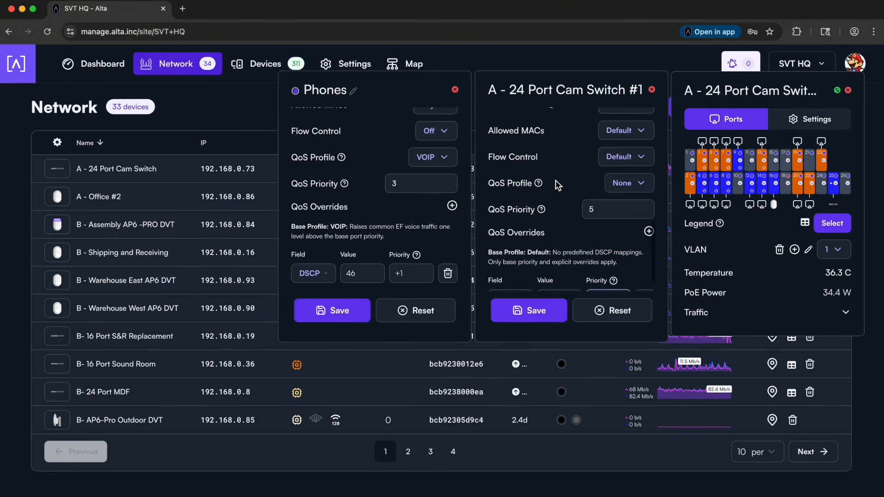